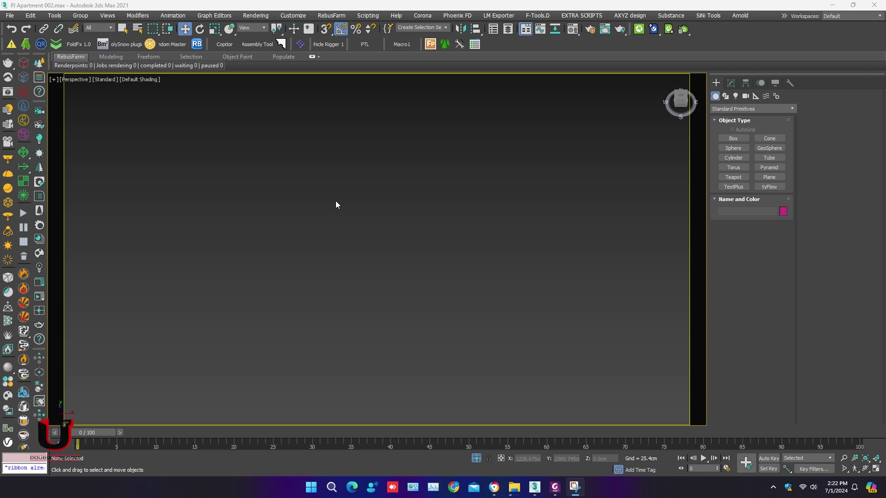
Step: Frame the apartment, select Line001, and open Asset Tracking with Shift+T
{"action": "scroll", "coordinate": [336, 205], "scroll_direction": "up", "scroll_amount": 10}
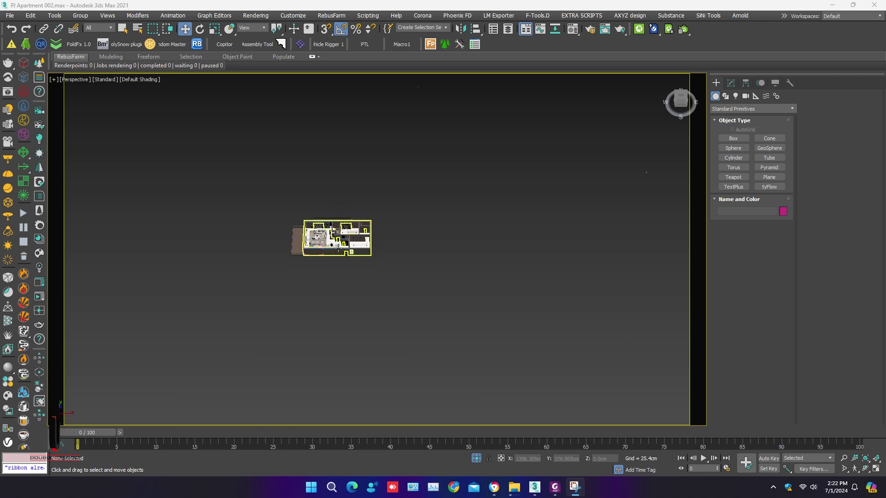
{"action": "middle_click_drag", "start_coordinate": [322, 206], "coordinate": [351, 258], "text": "alt"}
{"action": "scroll", "coordinate": [375, 313], "scroll_direction": "up", "scroll_amount": 5}
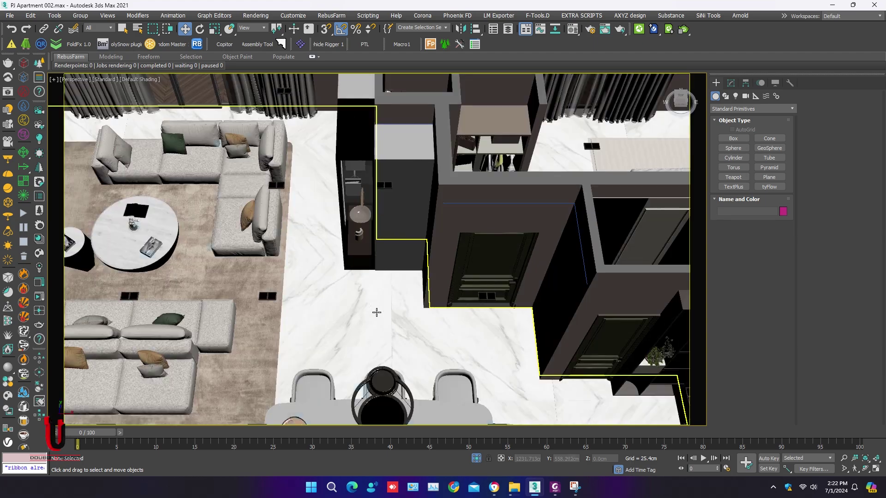
{"action": "scroll", "coordinate": [375, 312], "scroll_direction": "down", "scroll_amount": 5}
{"action": "left_click", "coordinate": [392, 299]}
{"action": "middle_click_drag", "start_coordinate": [392, 299], "coordinate": [368, 318], "text": "alt"}
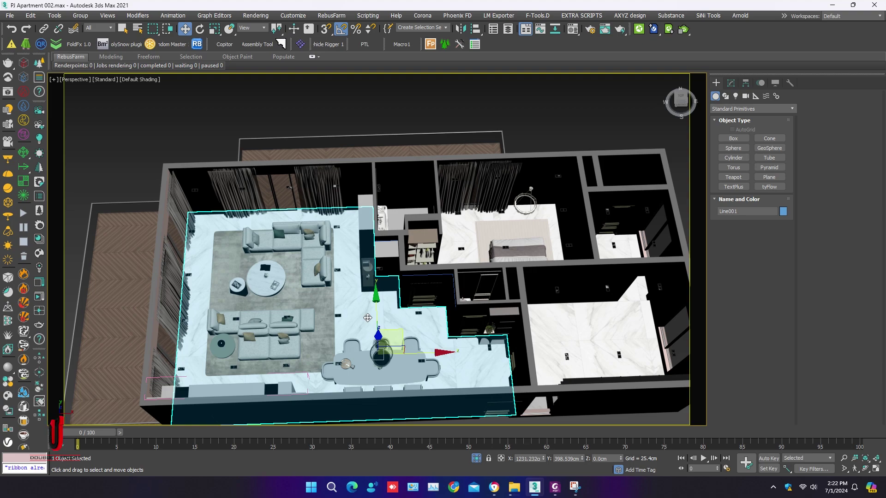
{"action": "key", "text": "shift+t"}
Step: Review the Full Path and Status columns for missing bitmaps, then close Asset Tracking and minimize 3ds Max
{"action": "left_click_drag", "start_coordinate": [425, 7], "coordinate": [313, 28]}
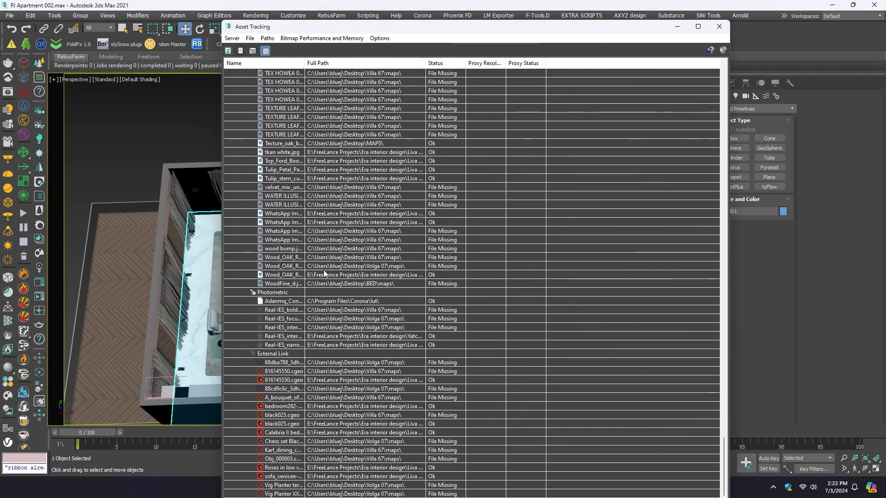
{"action": "scroll", "coordinate": [323, 273], "scroll_direction": "up", "scroll_amount": 20}
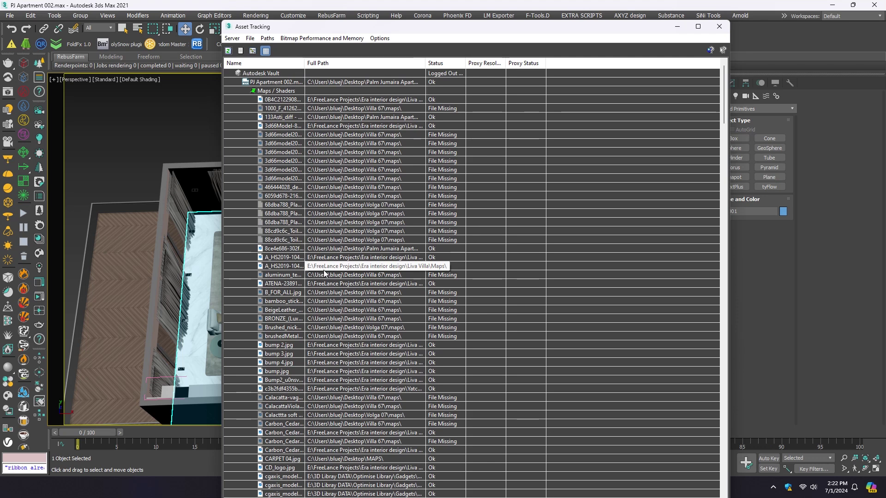
{"action": "scroll", "coordinate": [387, 132], "scroll_direction": "down", "scroll_amount": 5}
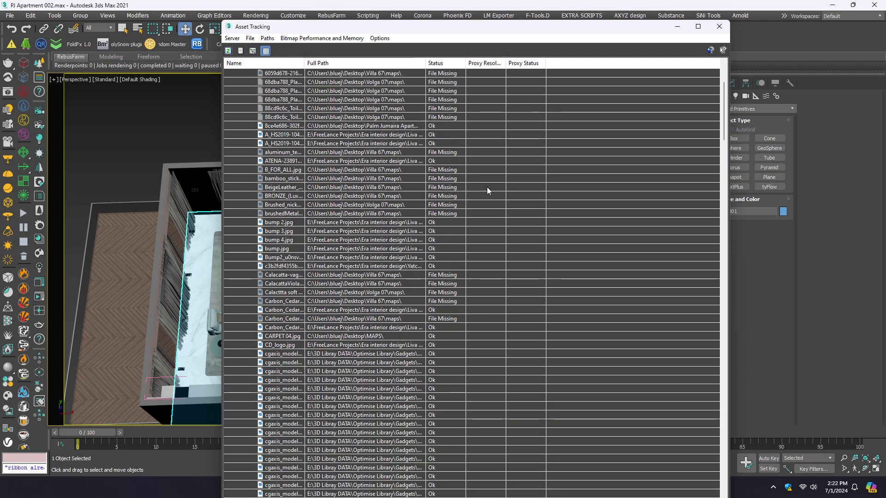
{"action": "scroll", "coordinate": [452, 214], "scroll_direction": "down", "scroll_amount": 20}
{"action": "scroll", "coordinate": [450, 218], "scroll_direction": "down", "scroll_amount": 20}
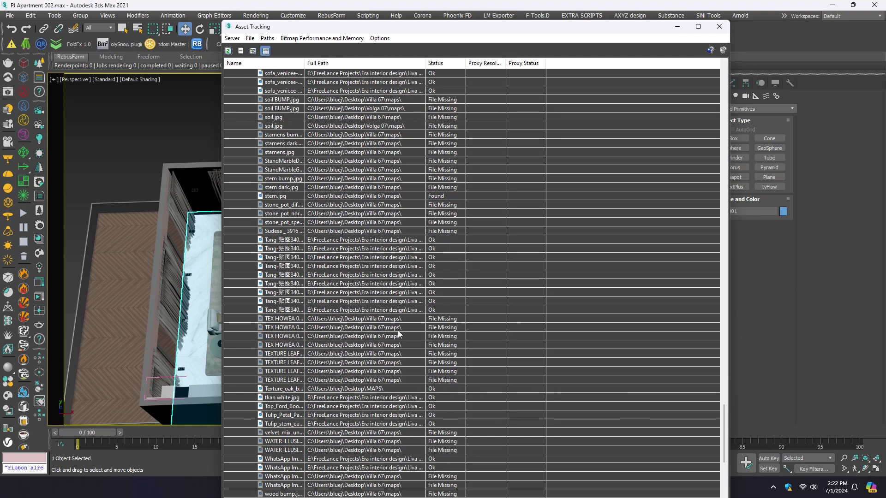
{"action": "scroll", "coordinate": [402, 335], "scroll_direction": "up", "scroll_amount": 20}
{"action": "scroll", "coordinate": [396, 328], "scroll_direction": "up", "scroll_amount": 20}
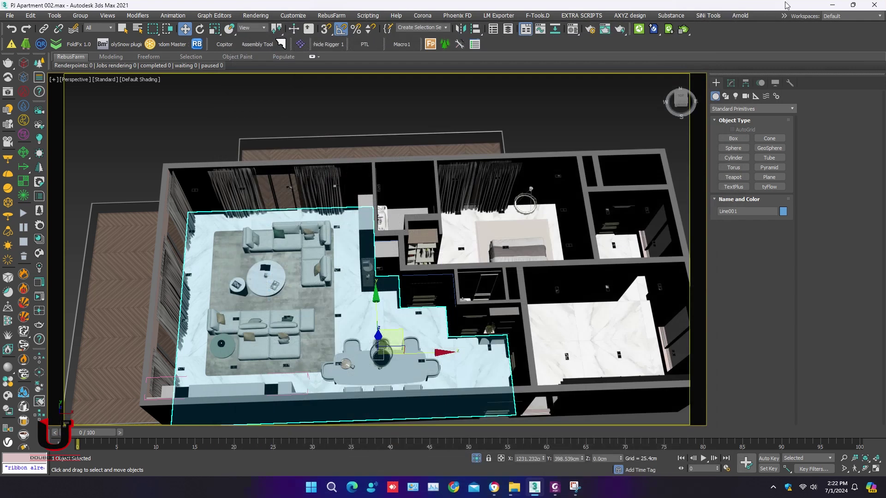
{"action": "left_click", "coordinate": [719, 26]}
{"action": "left_click", "coordinate": [830, 5]}
Step: Open the Villa 67 maps folder, copy its path, and return to 3ds Max
{"action": "left_click", "coordinate": [256, 188]}
{"action": "double_click", "coordinate": [256, 185]}
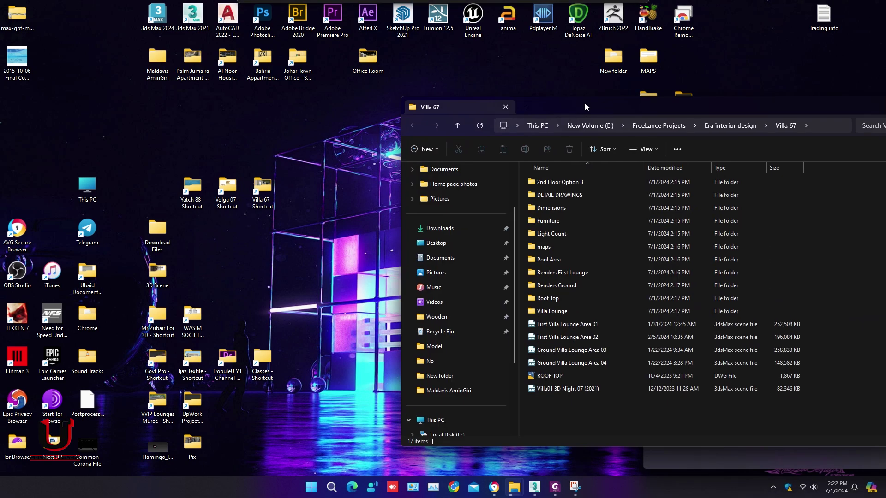
{"action": "left_click_drag", "start_coordinate": [588, 107], "coordinate": [406, 107]}
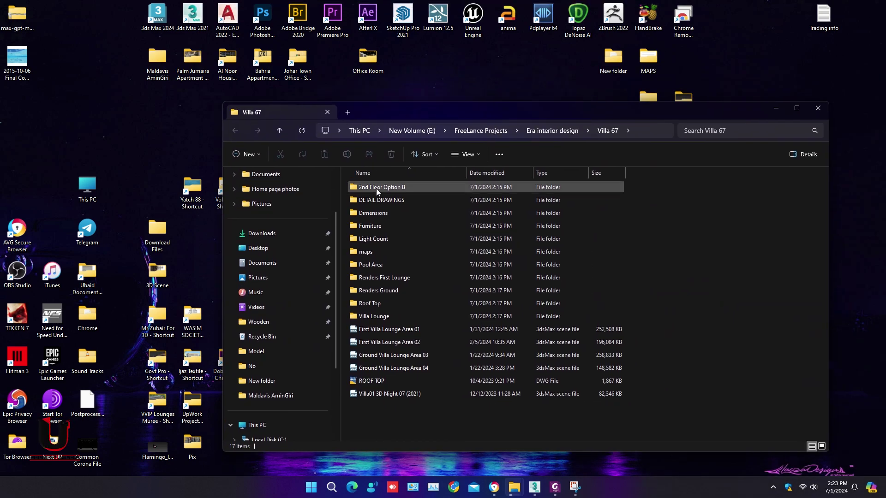
{"action": "double_click", "coordinate": [381, 251]}
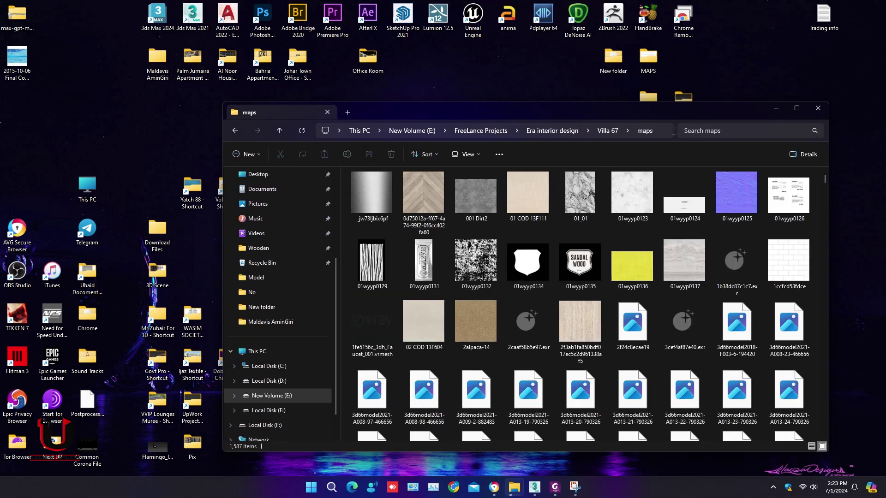
{"action": "left_click", "coordinate": [673, 132]}
{"action": "key", "text": "ctrl+c"}
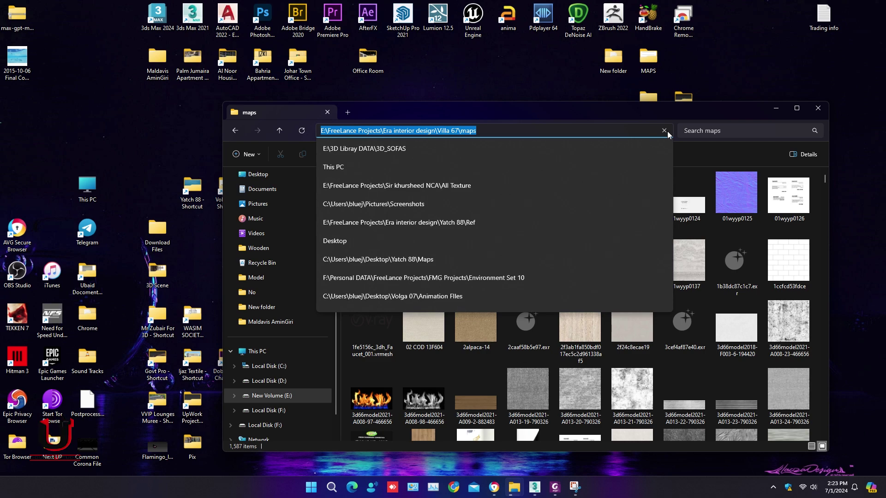
{"action": "left_click", "coordinate": [818, 108]}
{"action": "left_click", "coordinate": [818, 108]}
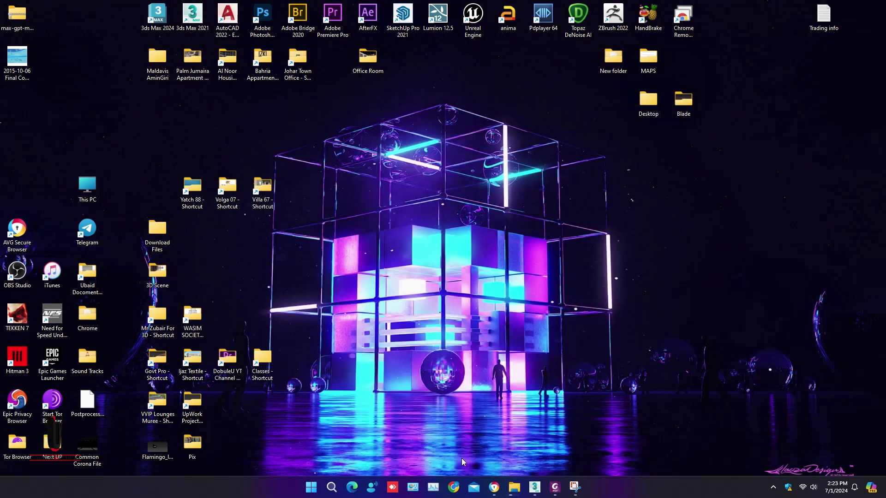
{"action": "mouse_move", "coordinate": [543, 493]}
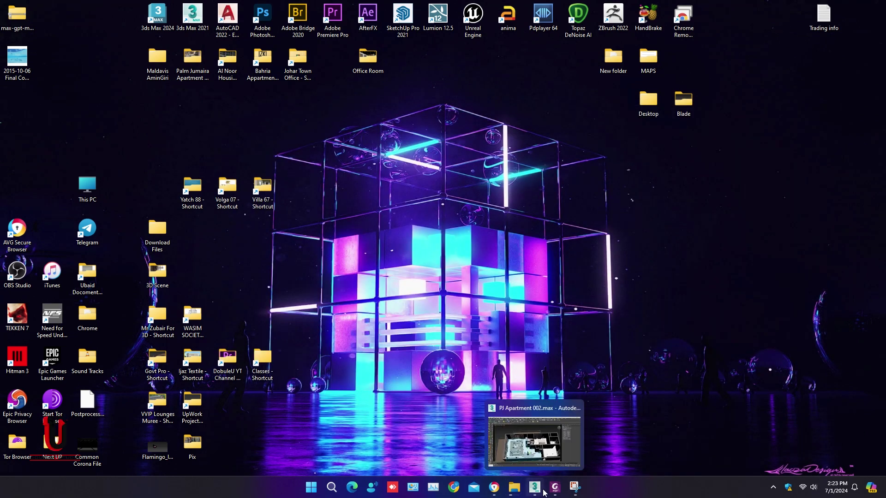
{"action": "left_click", "coordinate": [540, 491]}
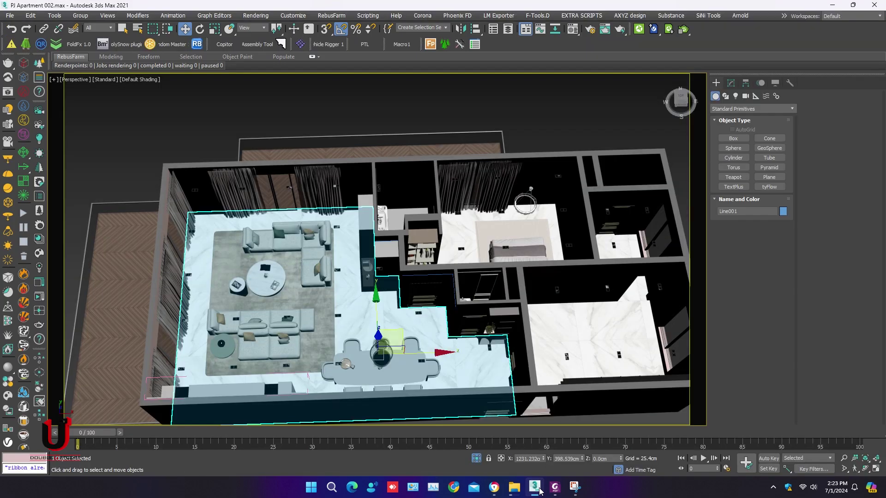
Step: Relink the missing bitmaps to the pasted Villa 67 maps folder with Relink Bitmaps
{"action": "left_click", "coordinate": [196, 44]}
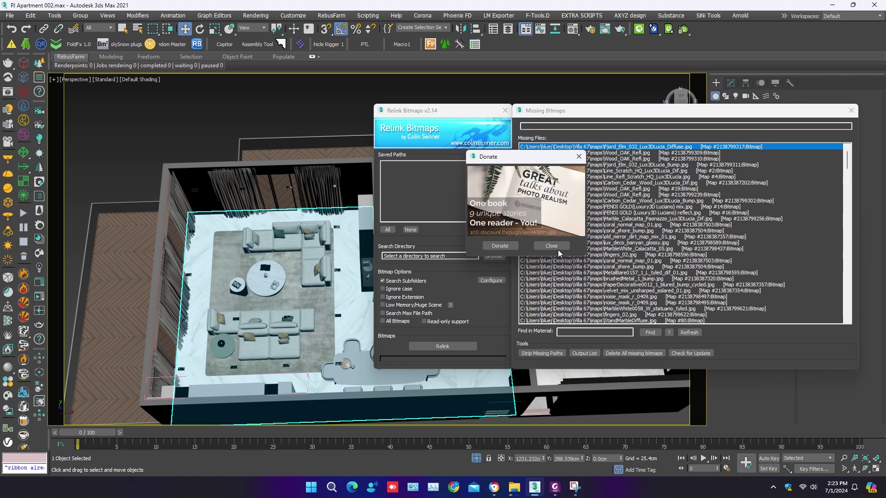
{"action": "left_click", "coordinate": [557, 247]}
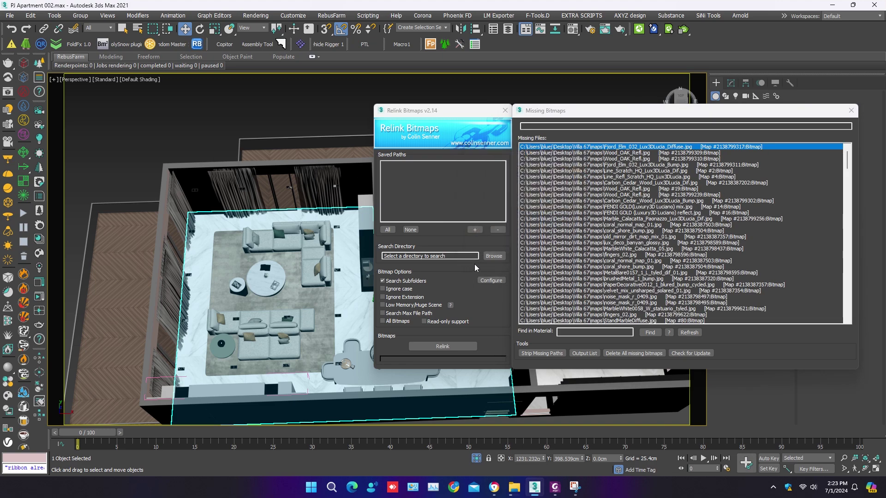
{"action": "scroll", "coordinate": [687, 186], "scroll_direction": "down", "scroll_amount": 5}
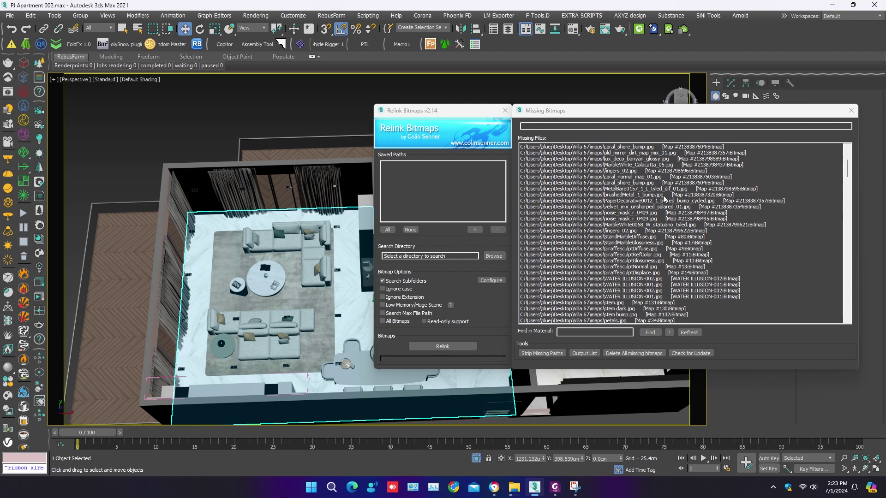
{"action": "left_click", "coordinate": [492, 256]}
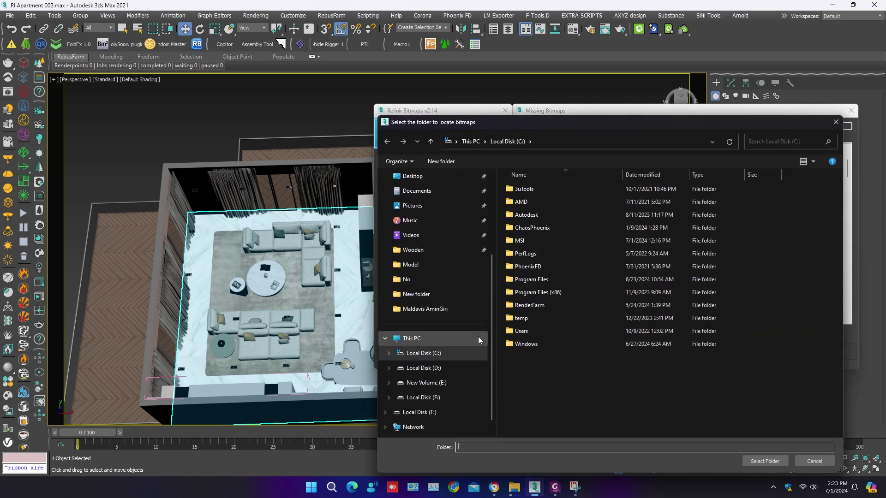
{"action": "key", "text": "ctrl+v"}
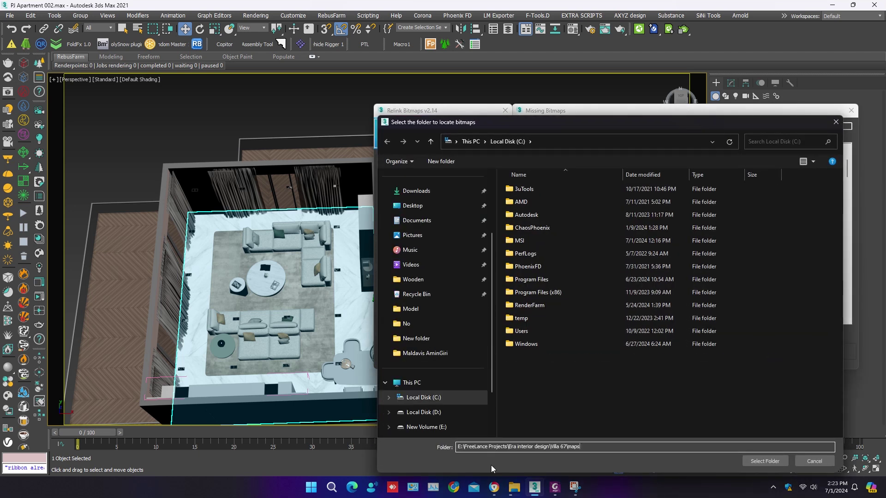
{"action": "left_click", "coordinate": [771, 462]}
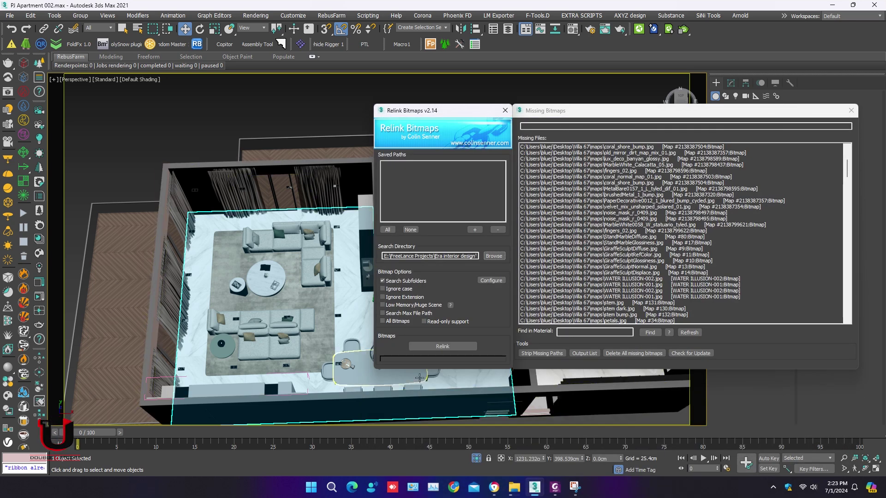
{"action": "left_click", "coordinate": [440, 346]}
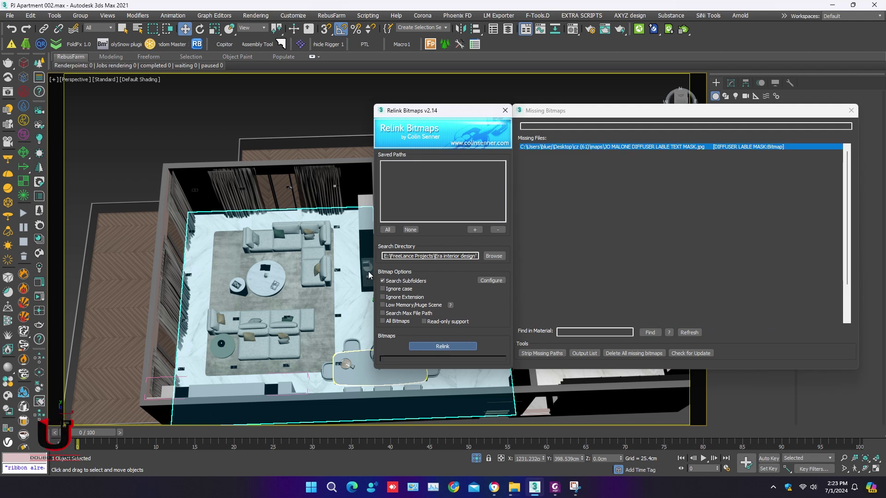
{"action": "left_click", "coordinate": [503, 110]}
Step: Refresh Asset Tracking to confirm Villa 67 textures are Ok while Volga 07 and BED files remain missing
{"action": "left_click", "coordinate": [458, 109]}
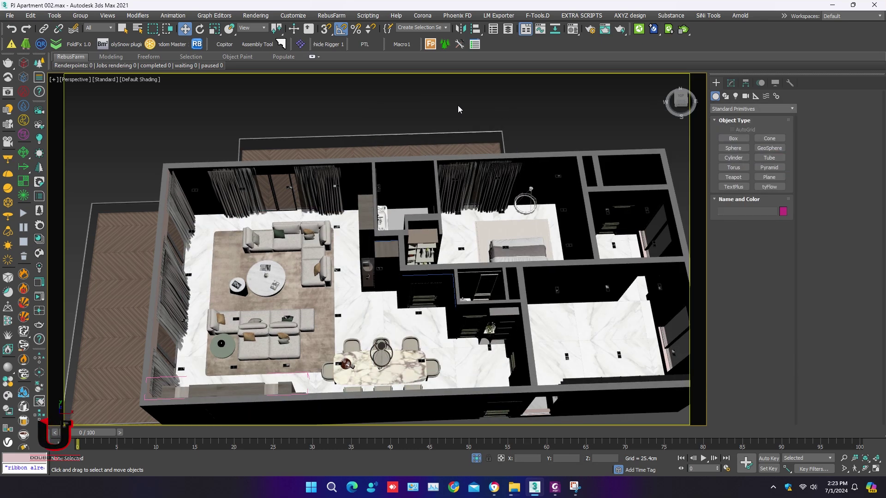
{"action": "key", "text": "shift+t"}
{"action": "scroll", "coordinate": [397, 174], "scroll_direction": "up", "scroll_amount": 5}
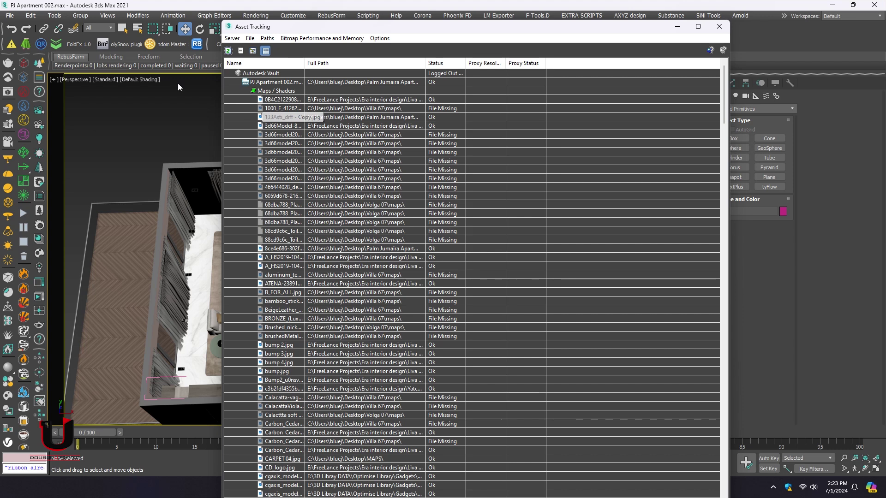
{"action": "left_click", "coordinate": [228, 50]}
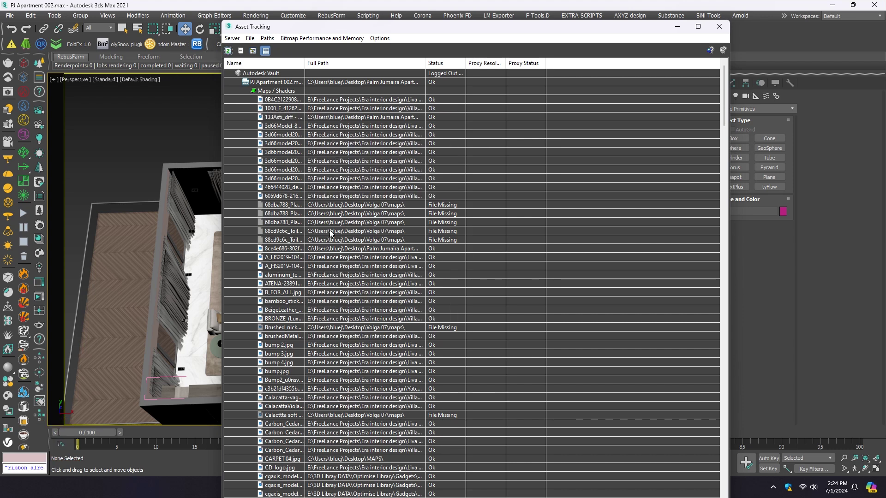
{"action": "scroll", "coordinate": [366, 223], "scroll_direction": "down", "scroll_amount": 20}
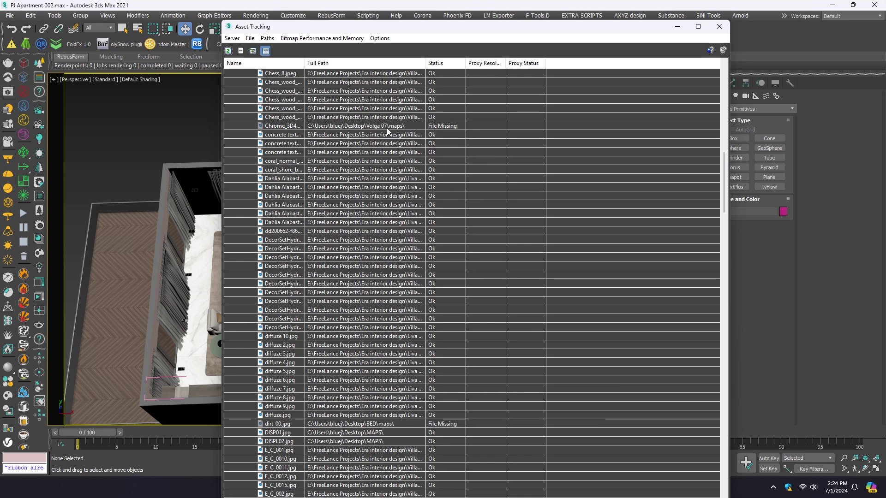
{"action": "scroll", "coordinate": [384, 268], "scroll_direction": "down", "scroll_amount": 5}
{"action": "scroll", "coordinate": [390, 300], "scroll_direction": "down", "scroll_amount": 10}
{"action": "left_click", "coordinate": [719, 26]}
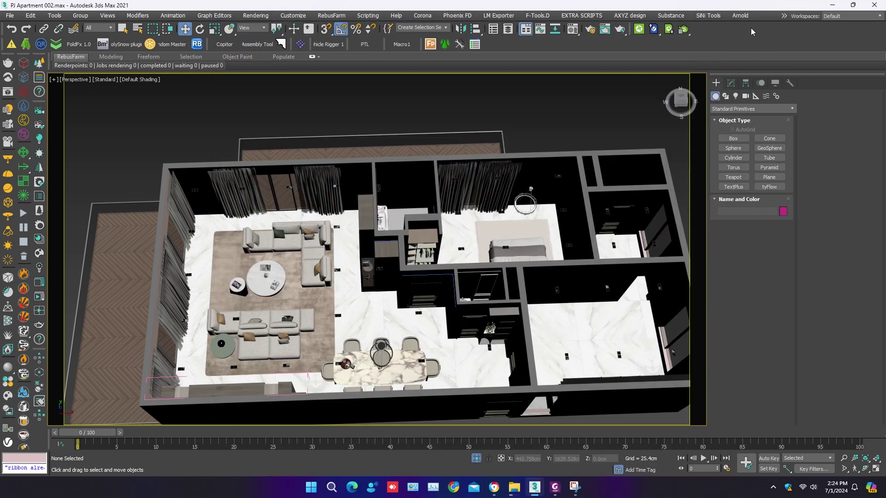
{"action": "left_click", "coordinate": [832, 6]}
Step: Open the Volga 07 maps folder, copy its address, and return to 3ds Max
{"action": "double_click", "coordinate": [230, 187]}
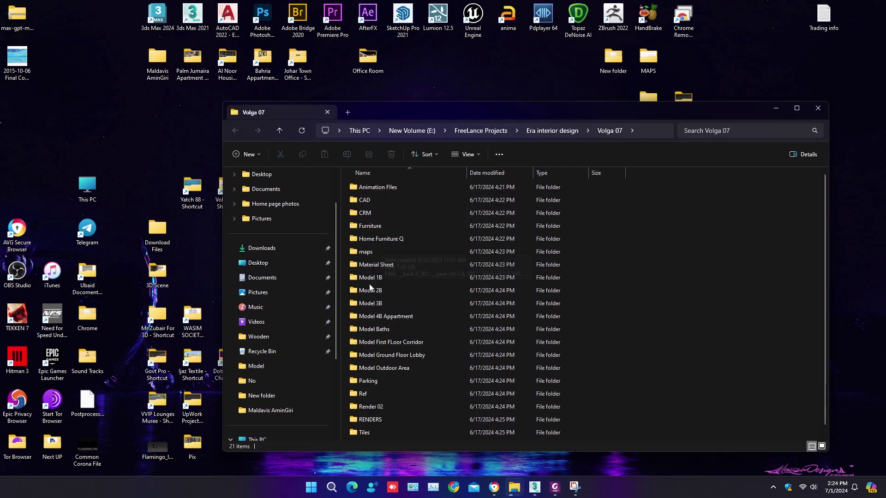
{"action": "double_click", "coordinate": [369, 251]}
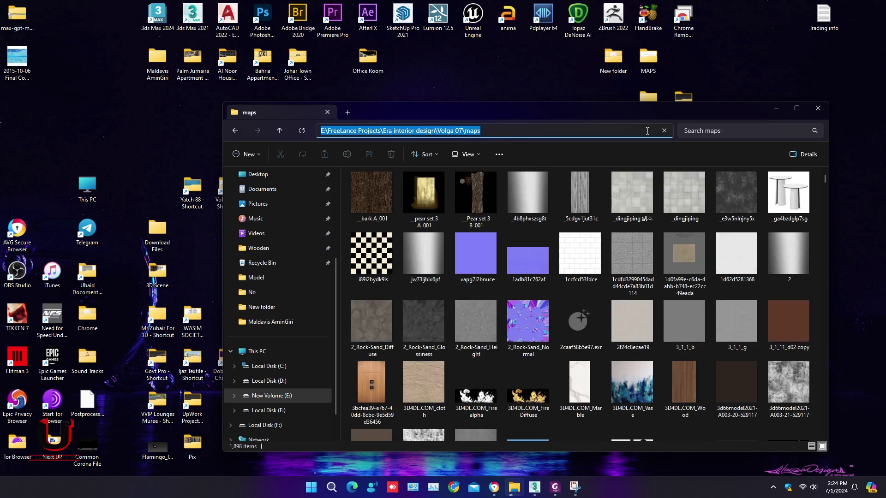
{"action": "right_click", "coordinate": [678, 135]}
{"action": "left_click", "coordinate": [682, 172]}
{"action": "left_click", "coordinate": [514, 487]}
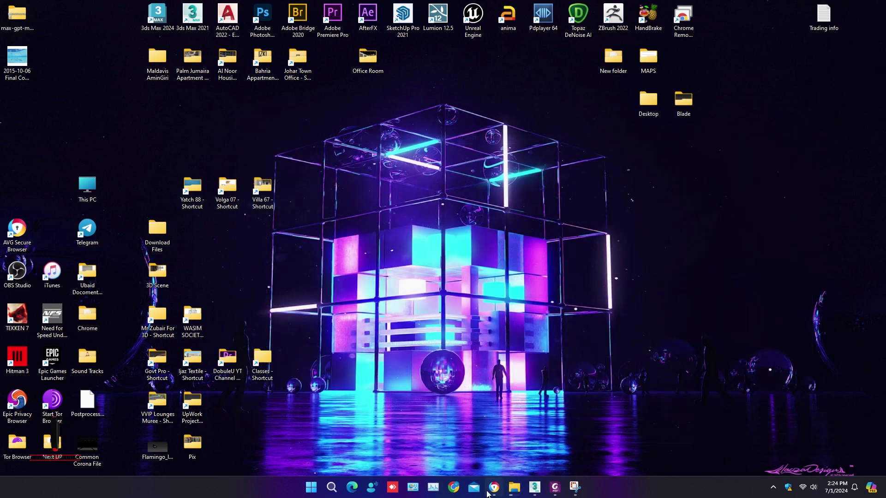
{"action": "left_click", "coordinate": [535, 487]}
Step: Set the pasted Volga 07 maps folder as the Relink Bitmaps search directory
{"action": "left_click", "coordinate": [195, 44]}
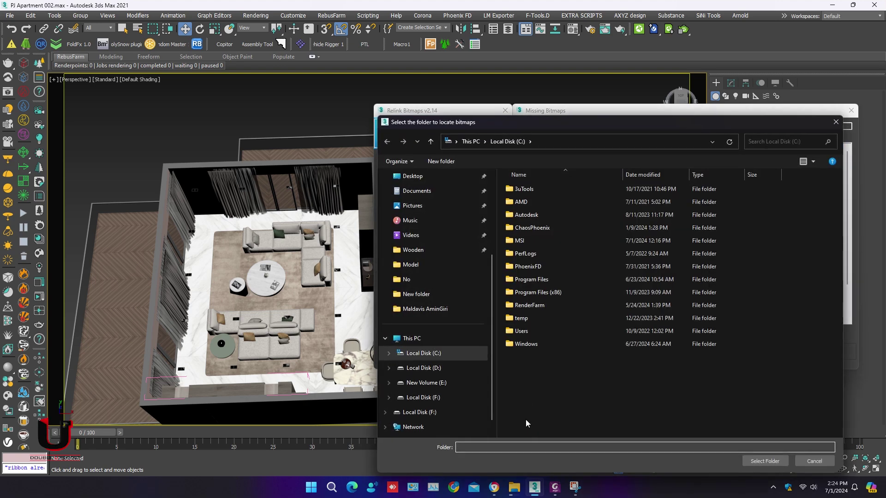
{"action": "key", "text": "ctrl+v"}
{"action": "left_click", "coordinate": [780, 461]}
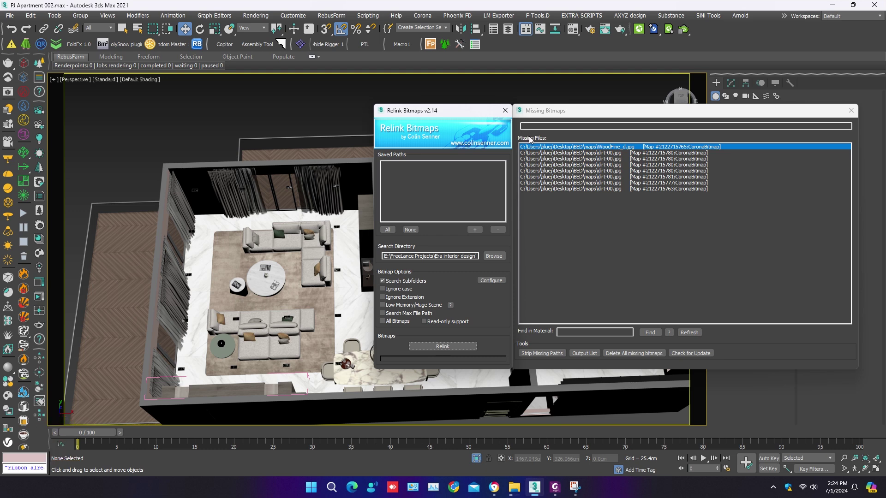
{"action": "left_click", "coordinate": [573, 160]}
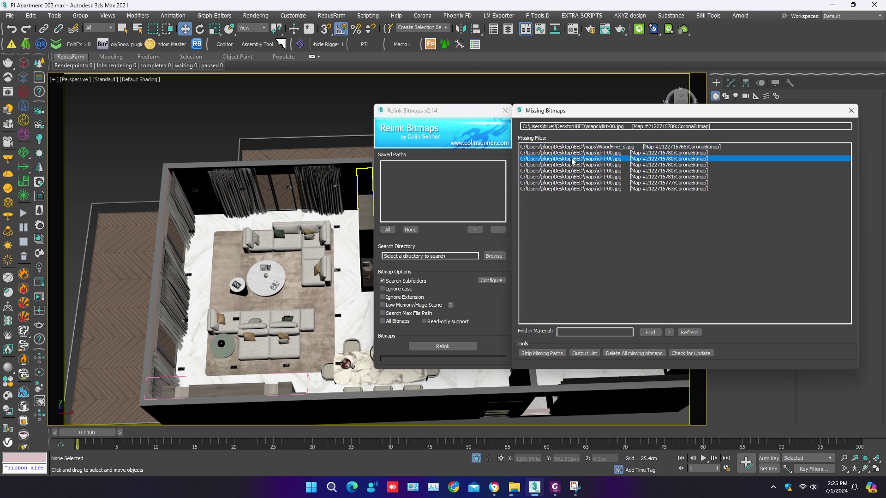
{"action": "scroll", "coordinate": [190, 232], "scroll_direction": "down", "scroll_amount": 10}
{"action": "scroll", "coordinate": [187, 234], "scroll_direction": "up", "scroll_amount": 8}
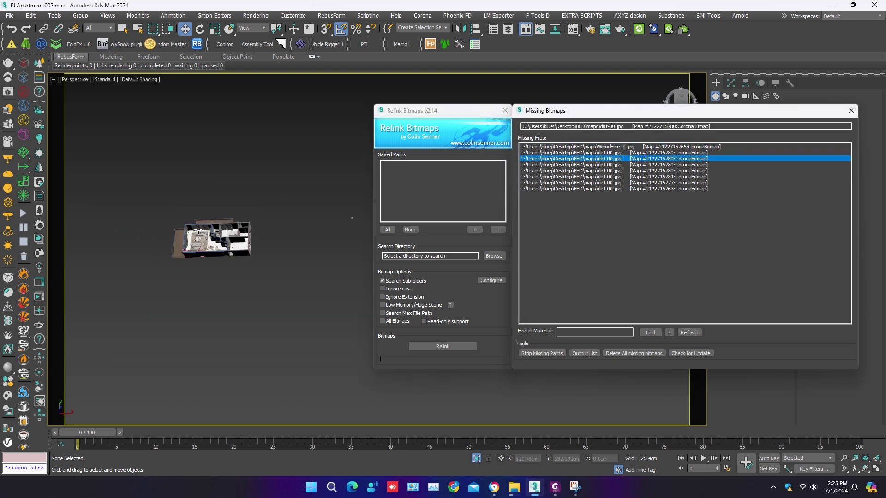
{"action": "scroll", "coordinate": [185, 237], "scroll_direction": "up", "scroll_amount": 2}
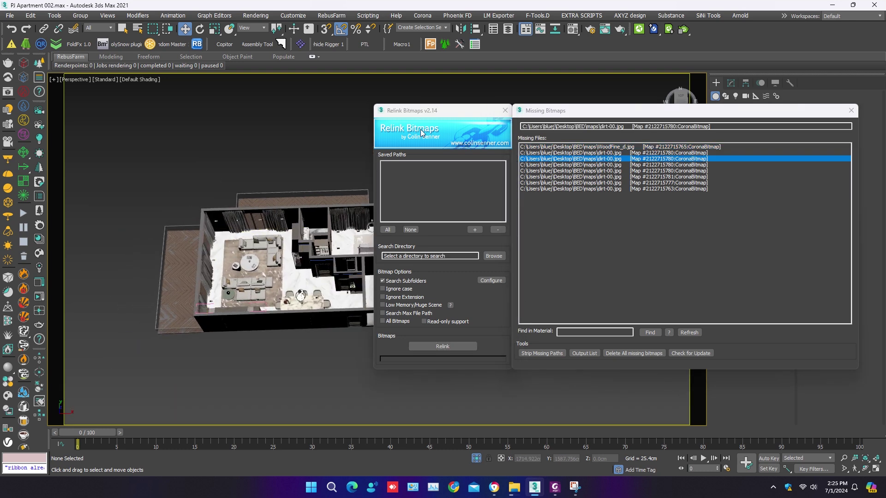
{"action": "left_click_drag", "start_coordinate": [422, 111], "coordinate": [441, 108]}
{"action": "left_click", "coordinate": [607, 185]}
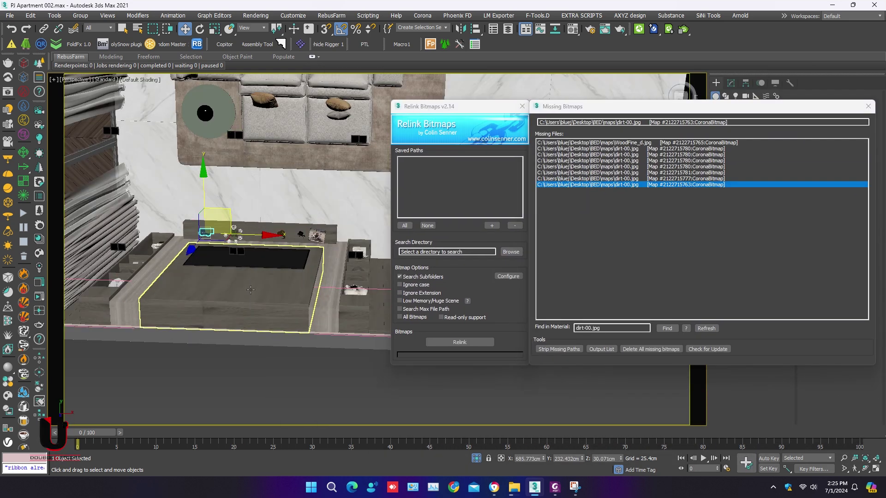
{"action": "scroll", "coordinate": [256, 296], "scroll_direction": "down", "scroll_amount": 15}
{"action": "left_click", "coordinate": [255, 300]}
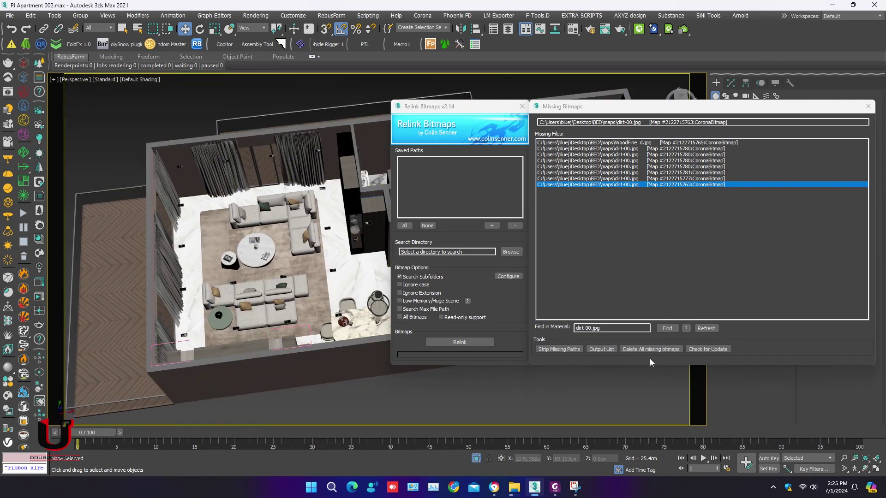
Step: Delete all remaining missing bitmaps, confirm the MAXScript prompt, and close the relinking tools
{"action": "left_click", "coordinate": [664, 348]}
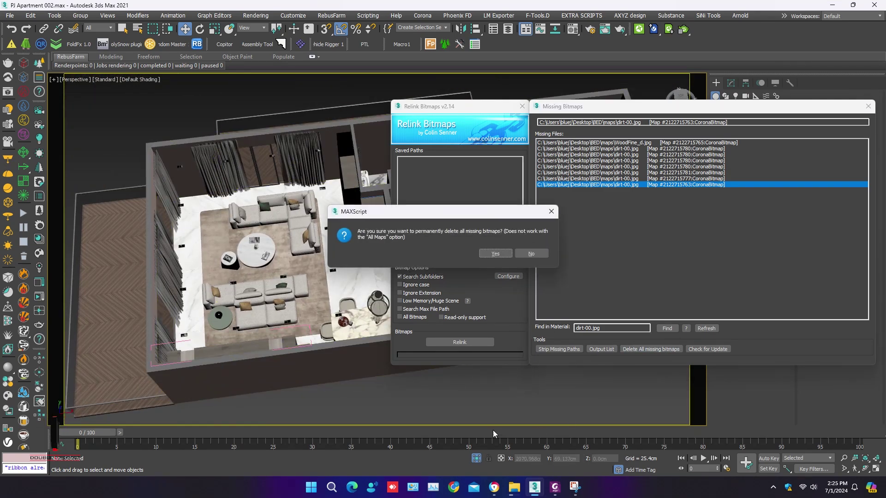
{"action": "left_click", "coordinate": [505, 256]}
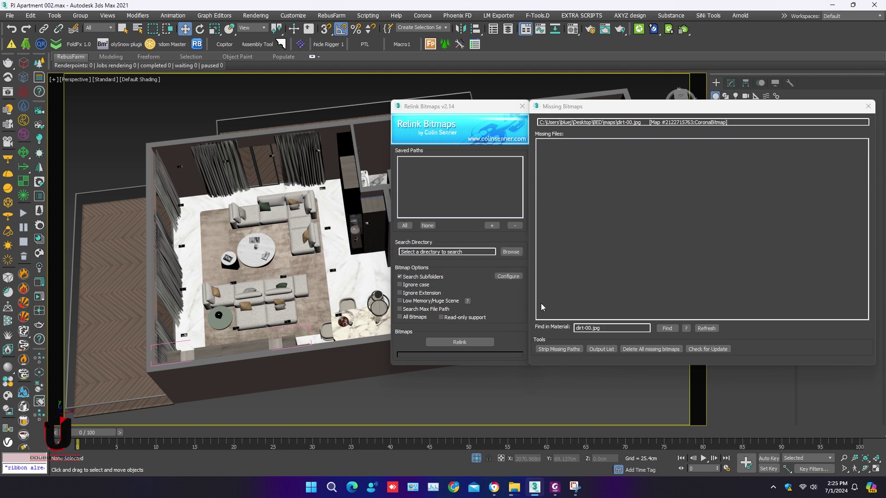
{"action": "left_click", "coordinate": [522, 106]}
{"action": "key", "text": "shift+t"}
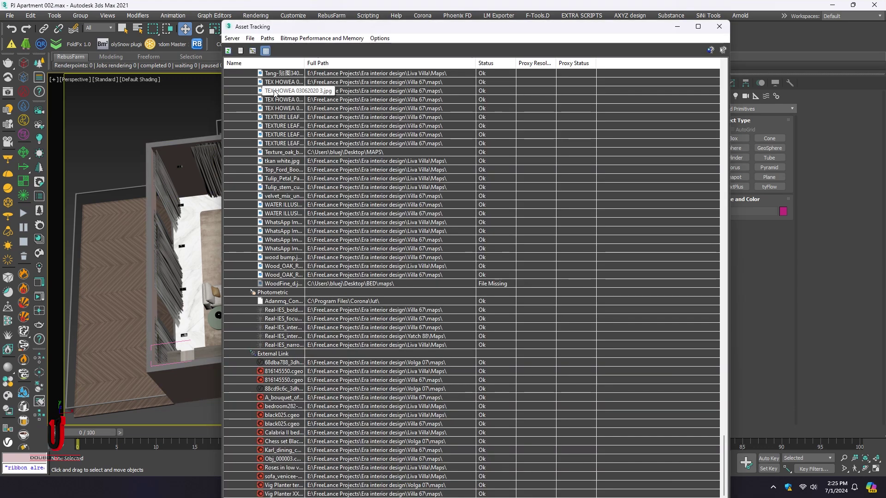
{"action": "scroll", "coordinate": [366, 326], "scroll_direction": "up", "scroll_amount": 15}
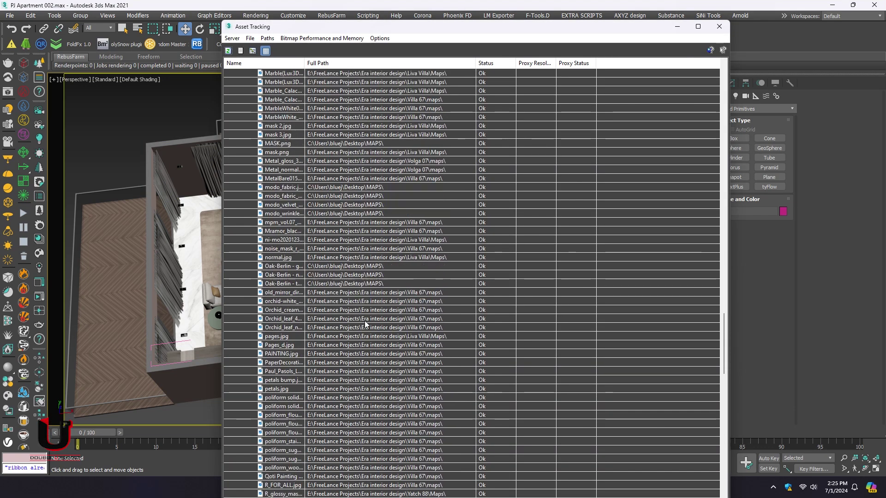
{"action": "scroll", "coordinate": [365, 326], "scroll_direction": "up", "scroll_amount": 15}
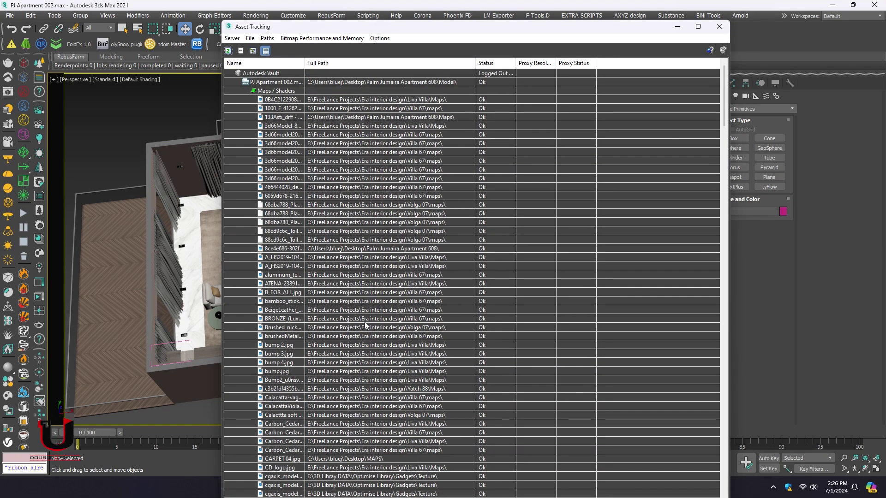
{"action": "left_click", "coordinate": [718, 28]}
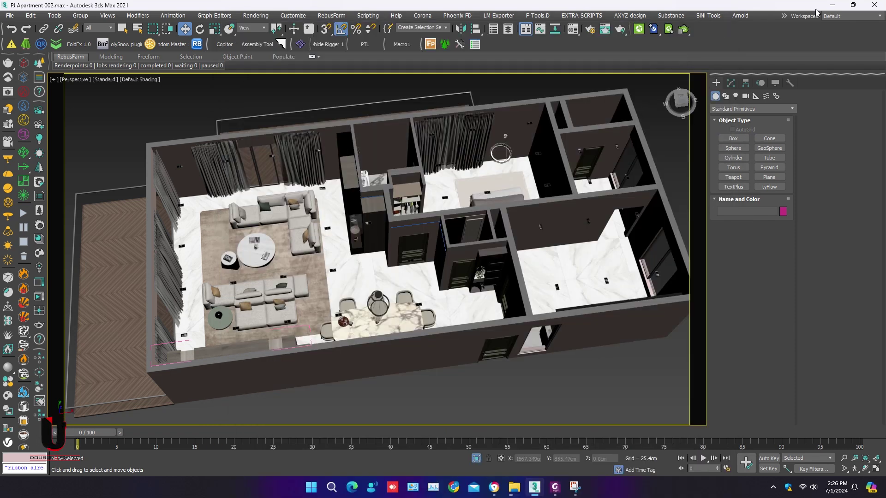
Step: Copy the path of the Palm Jumaira Apartment 608 Maps folder and return to 3ds Max
{"action": "left_click", "coordinate": [833, 7]}
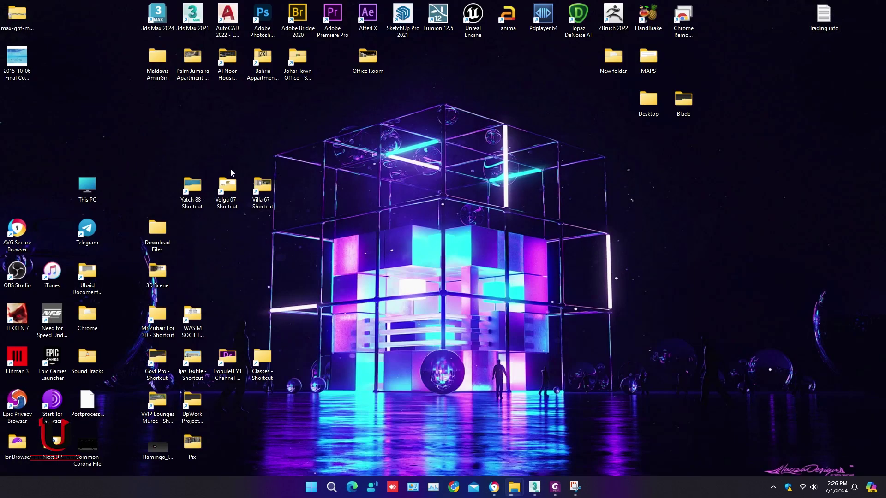
{"action": "double_click", "coordinate": [192, 60]}
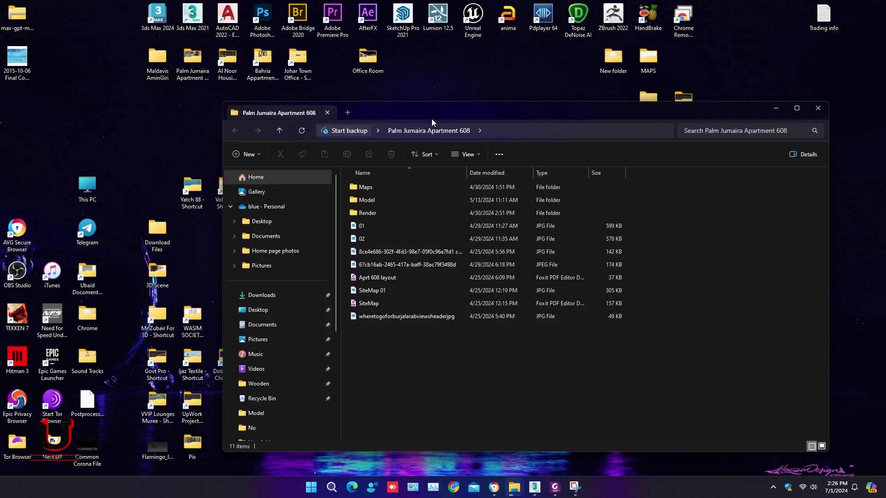
{"action": "double_click", "coordinate": [378, 189]}
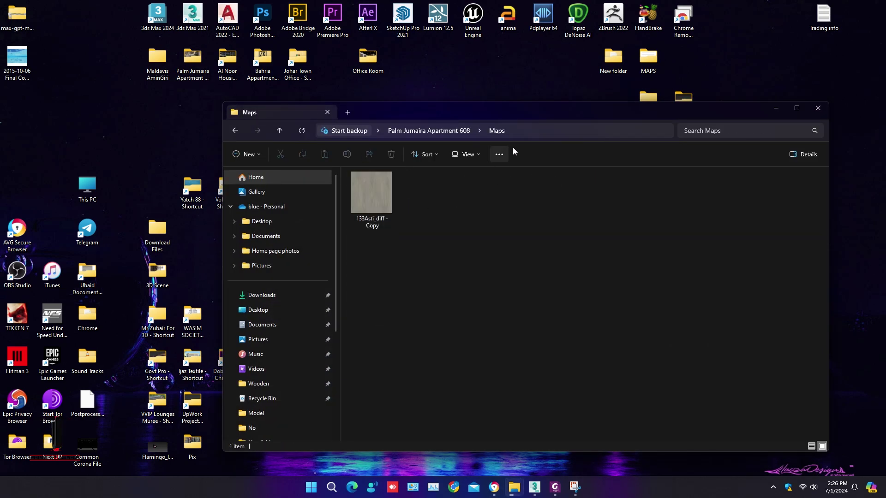
{"action": "left_click", "coordinate": [538, 125]}
{"action": "right_click", "coordinate": [538, 130]}
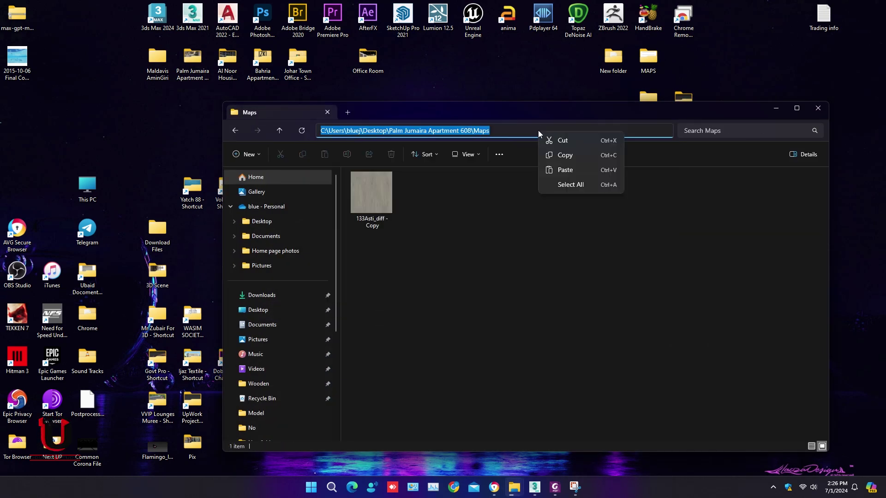
{"action": "left_click", "coordinate": [563, 153]}
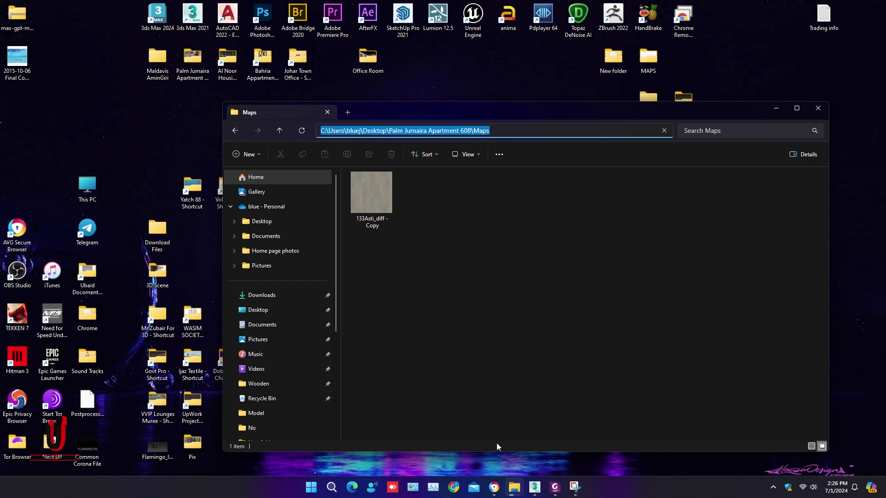
{"action": "left_click", "coordinate": [538, 492]}
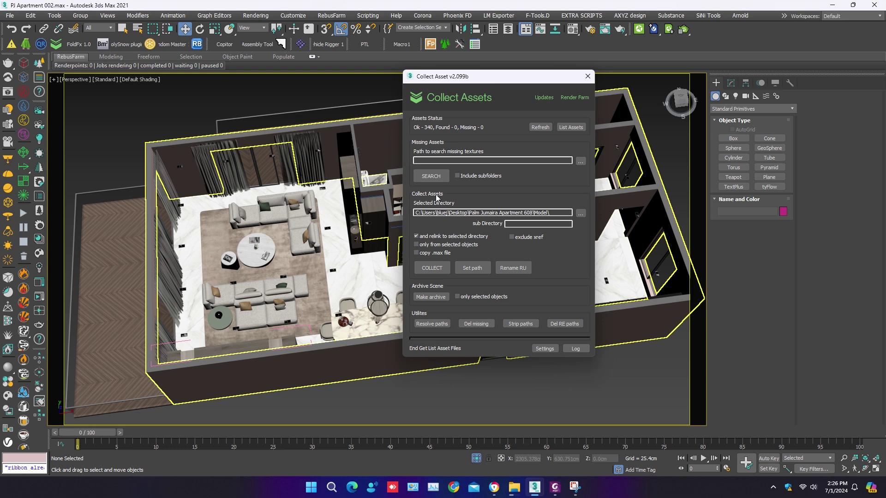
Step: Set the Collect Assets destination directory to the pasted Palm Jumaira Apartment 608 Maps folder
{"action": "left_click", "coordinate": [581, 215]}
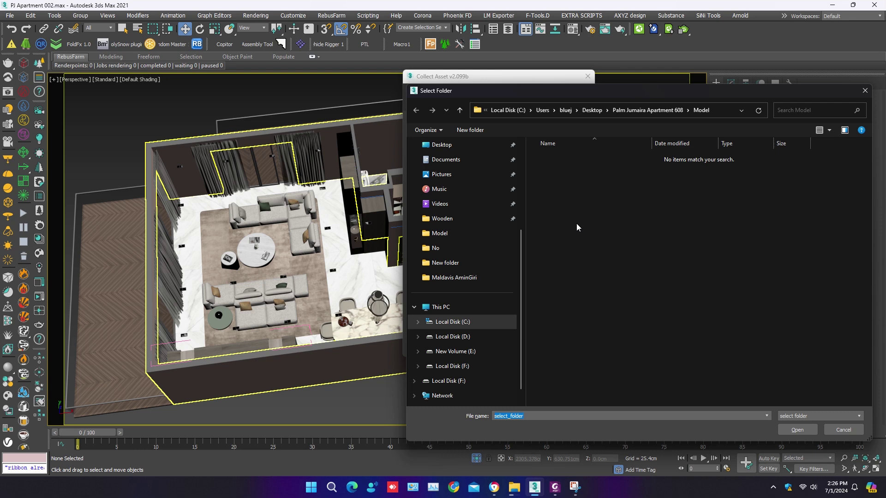
{"action": "key", "text": "ctrl+v"}
{"action": "left_click", "coordinate": [801, 431]}
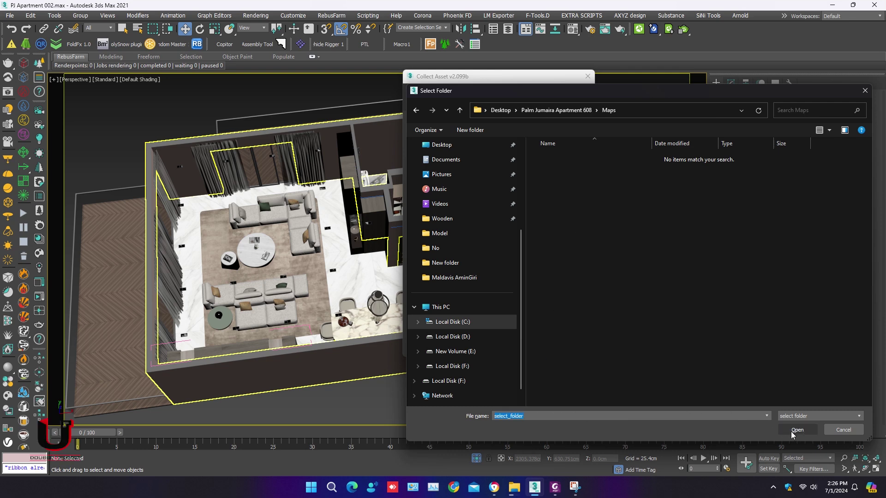
{"action": "left_click", "coordinate": [796, 430]}
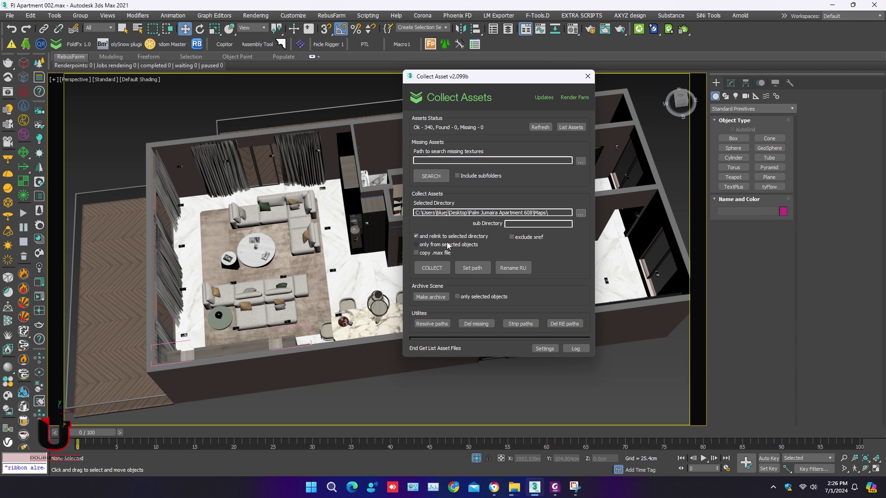
Step: Collect the 328 textures into the Maps folder and confirm Asset Tracking lists them Ok
{"action": "left_click", "coordinate": [432, 270]}
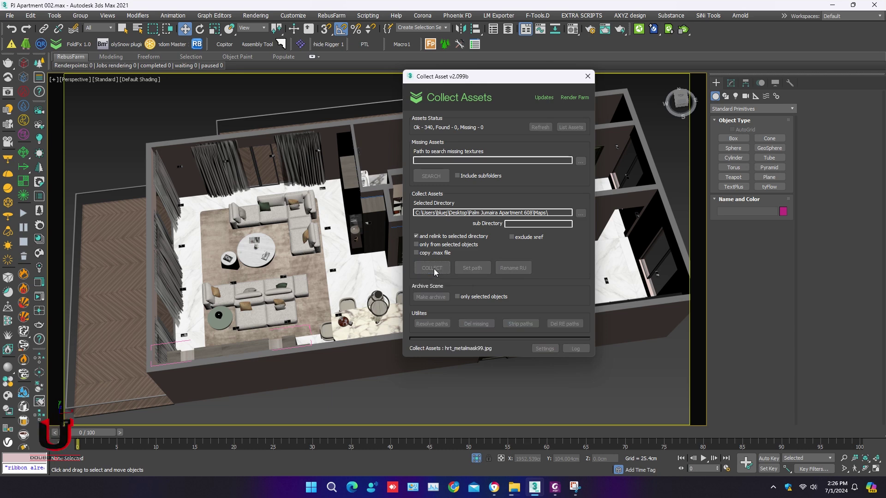
{"action": "mouse_move", "coordinate": [511, 493]}
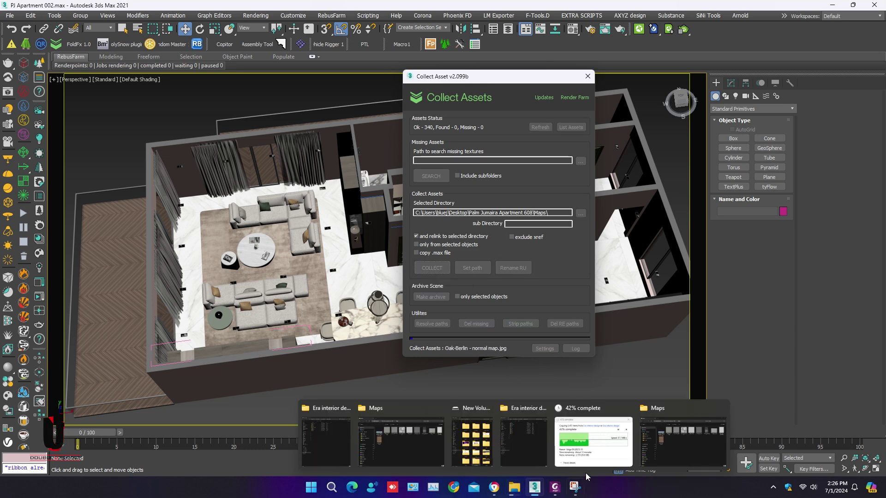
{"action": "left_click", "coordinate": [676, 446]}
{"action": "left_click_drag", "start_coordinate": [456, 112], "coordinate": [335, 117]}
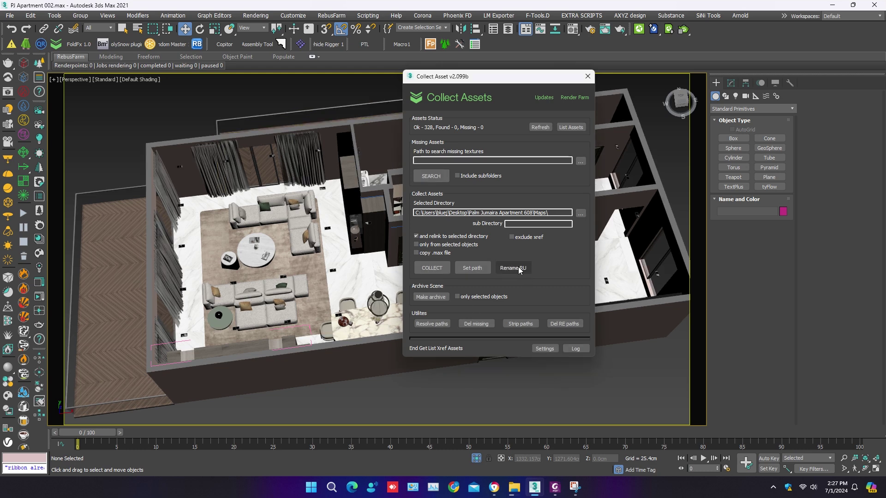
{"action": "key", "text": "shift+t"}
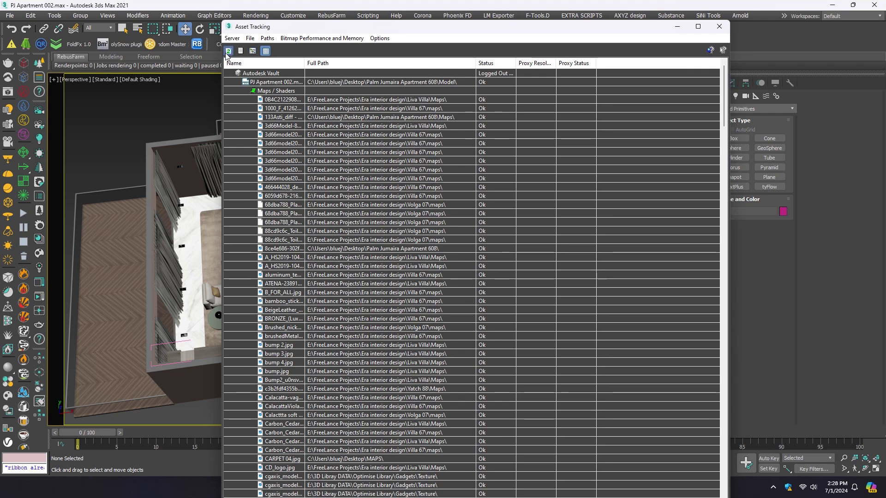
{"action": "scroll", "coordinate": [435, 169], "scroll_direction": "down", "scroll_amount": 20}
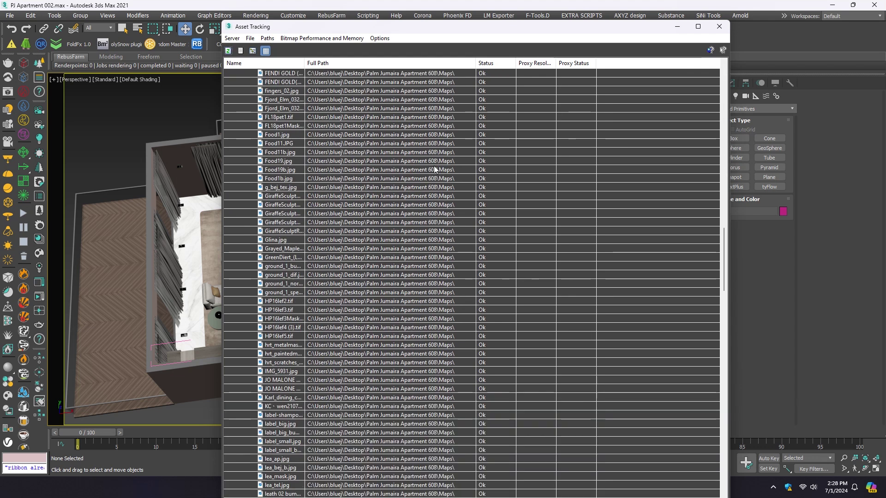